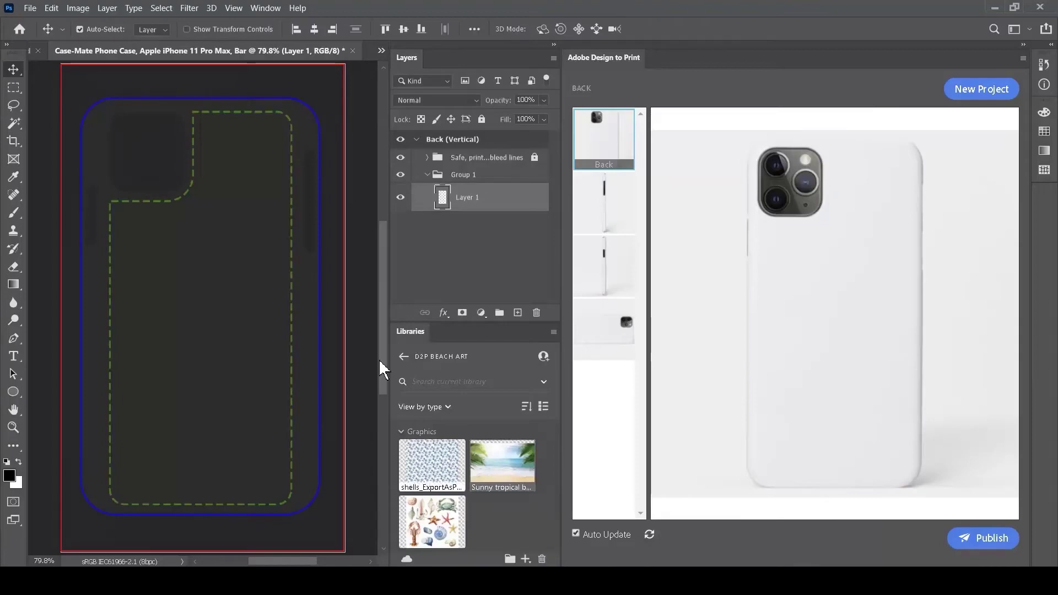
- Drop the Sunny tropical beach library graphic onto the case and enlarge it to fill it (42.38%)
left_click_drag(505, 477, 255, 314)
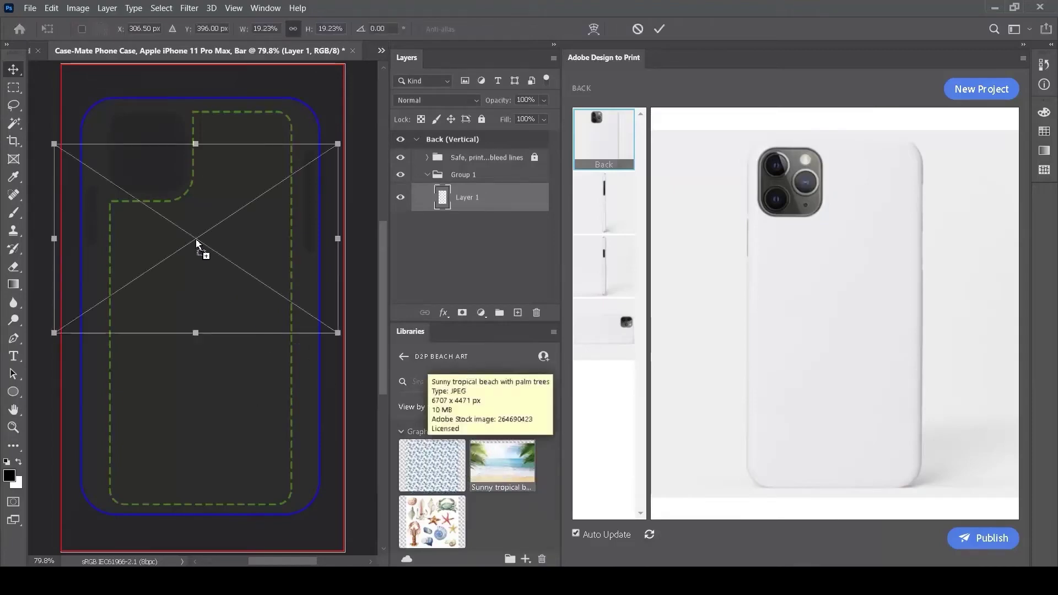
left_click_drag(196, 242, 200, 197)
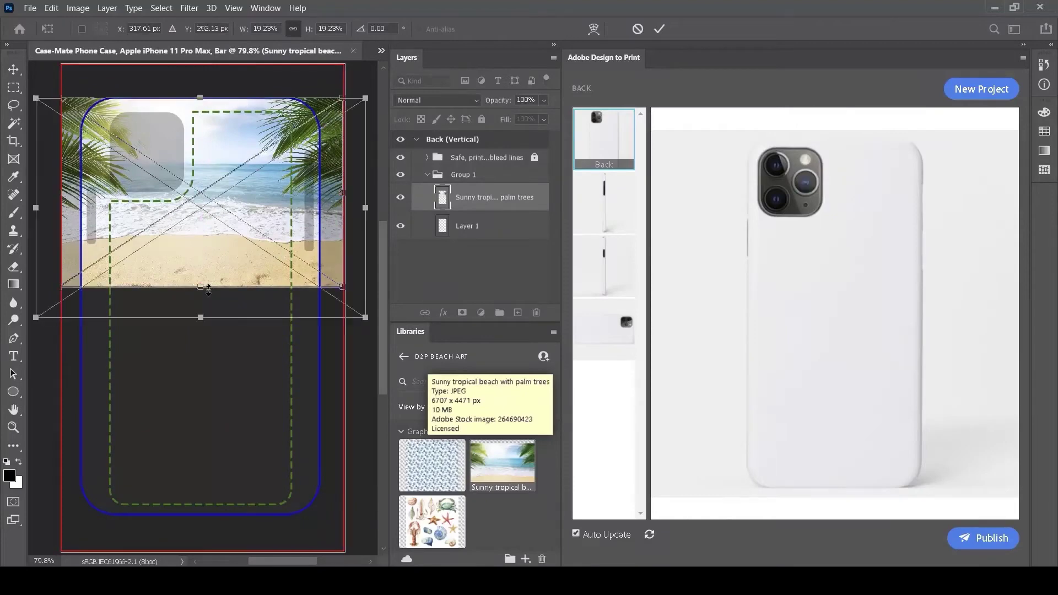
left_click_drag(208, 290, 189, 516)
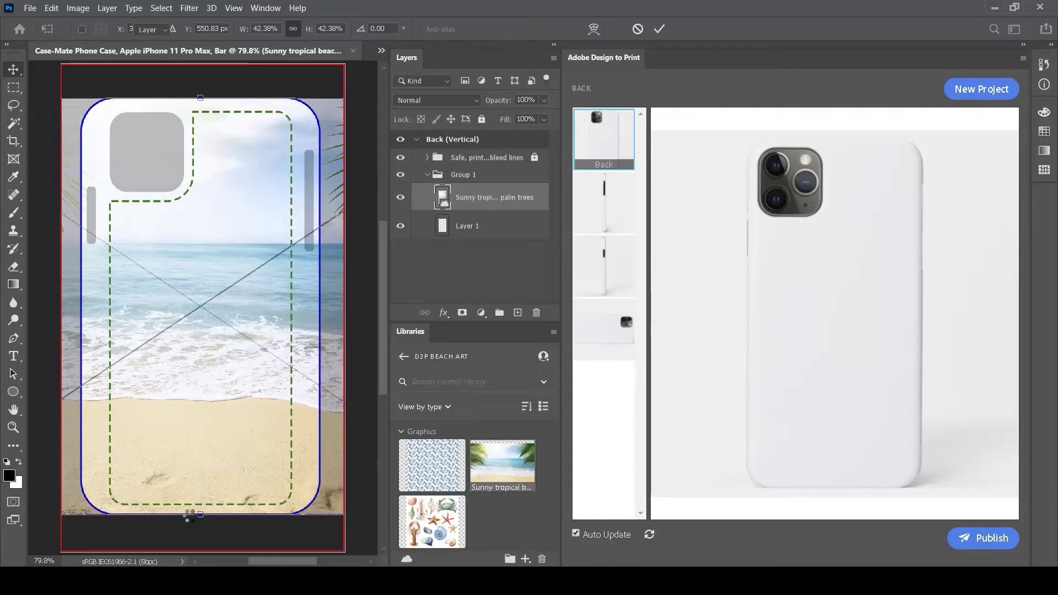
key("Return")
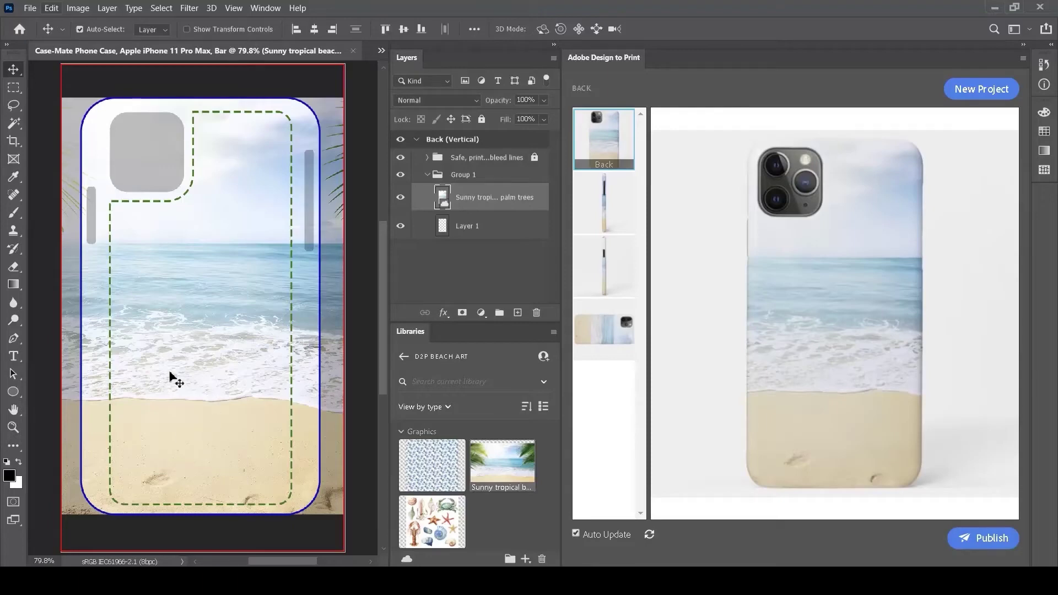
- Place westie-landscape.jpg into the document as an embedded image
left_click(32, 8)
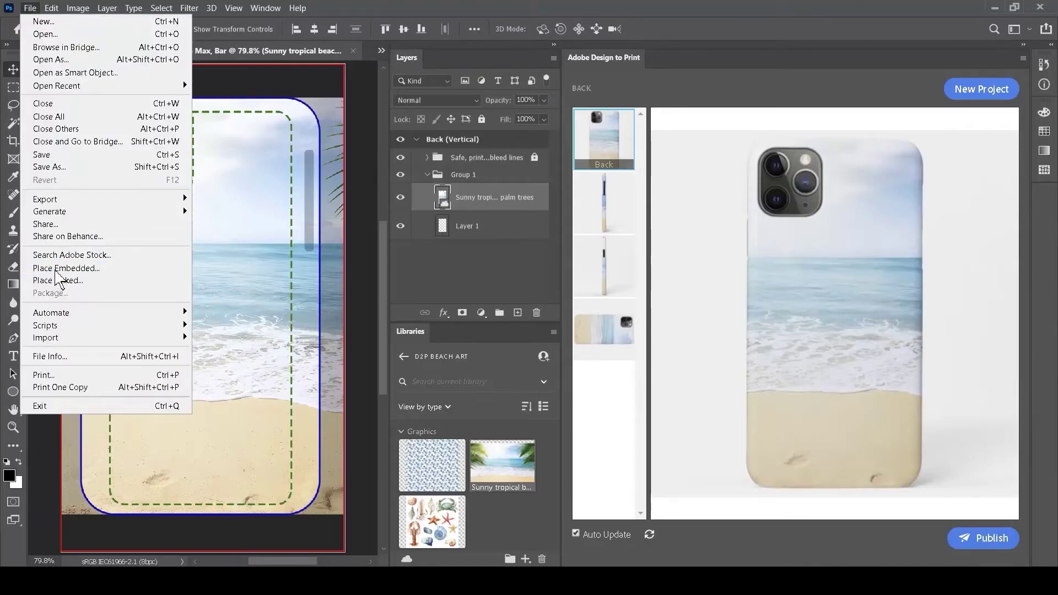
left_click(56, 269)
left_click(311, 220)
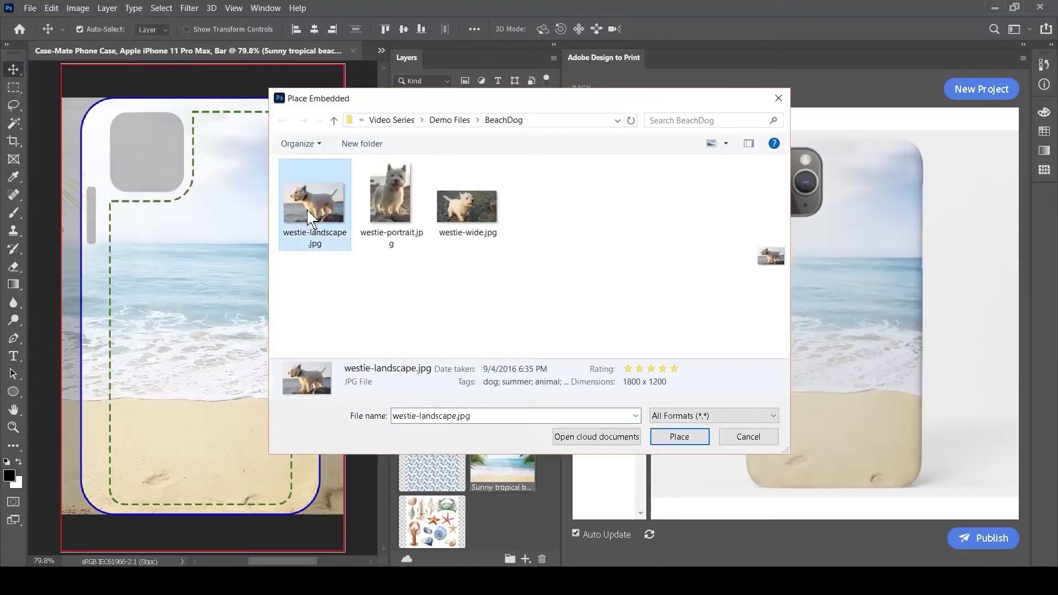
left_click(692, 441)
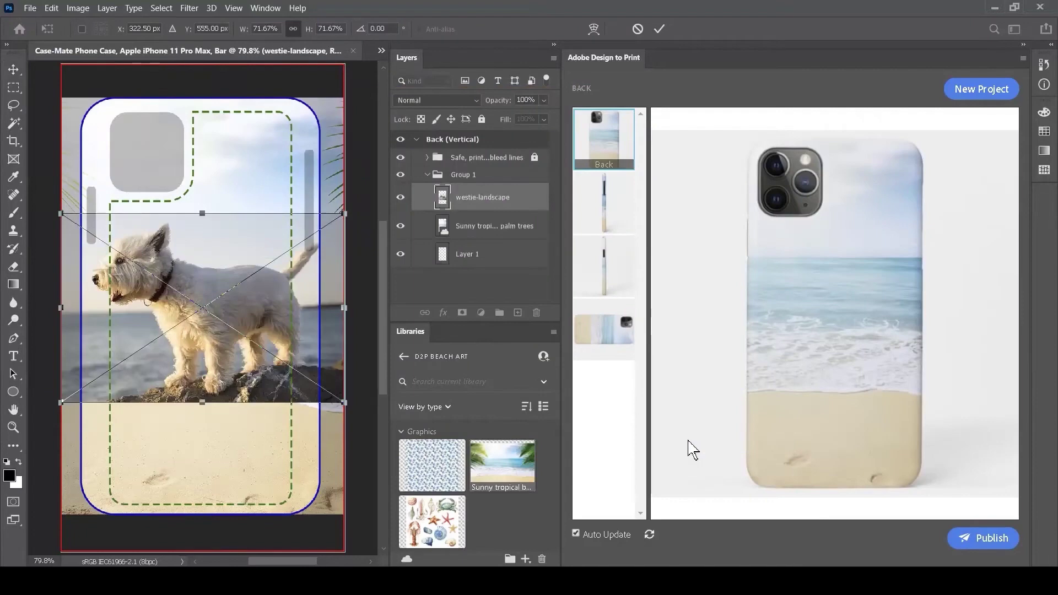
- Scale the westie photo down and centre it near the bottom of the case
left_click_drag(344, 402, 252, 341)
left_click_drag(172, 252, 218, 386)
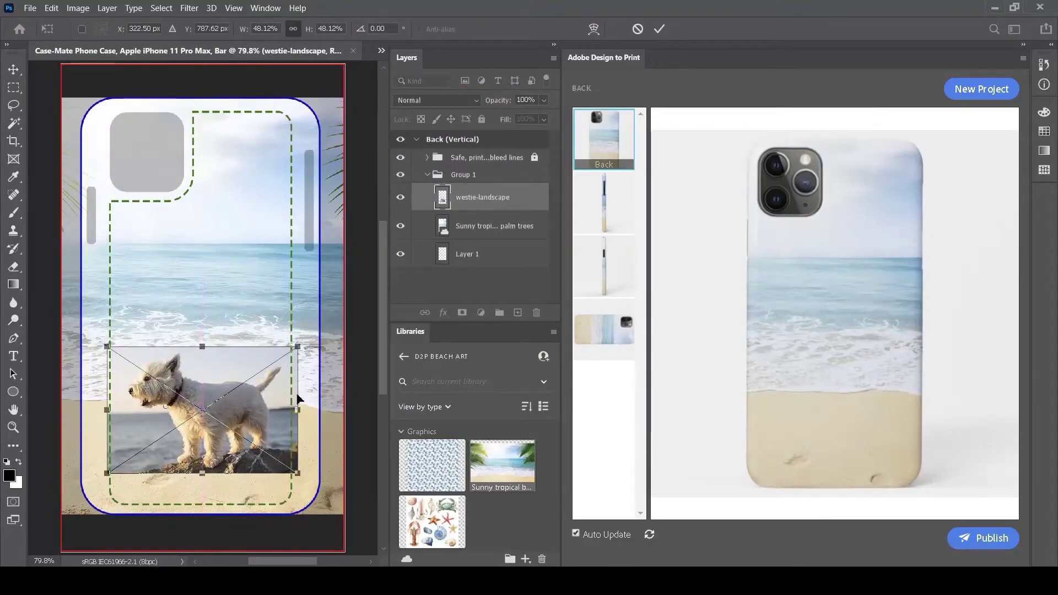
left_click_drag(298, 347, 243, 393)
mouse_move(191, 422)
left_mouse_down()
mouse_move(224, 439)
mouse_move(196, 431)
left_mouse_up()
left_click_drag(255, 479, 267, 487)
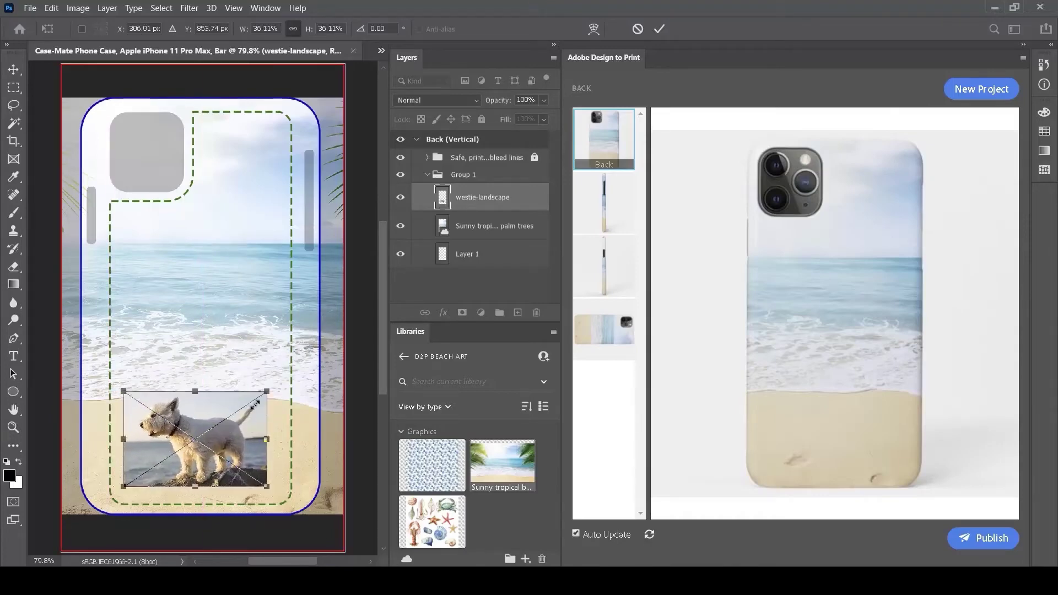
left_click_drag(254, 405, 276, 386)
left_click_drag(221, 423, 227, 422)
key("Return")
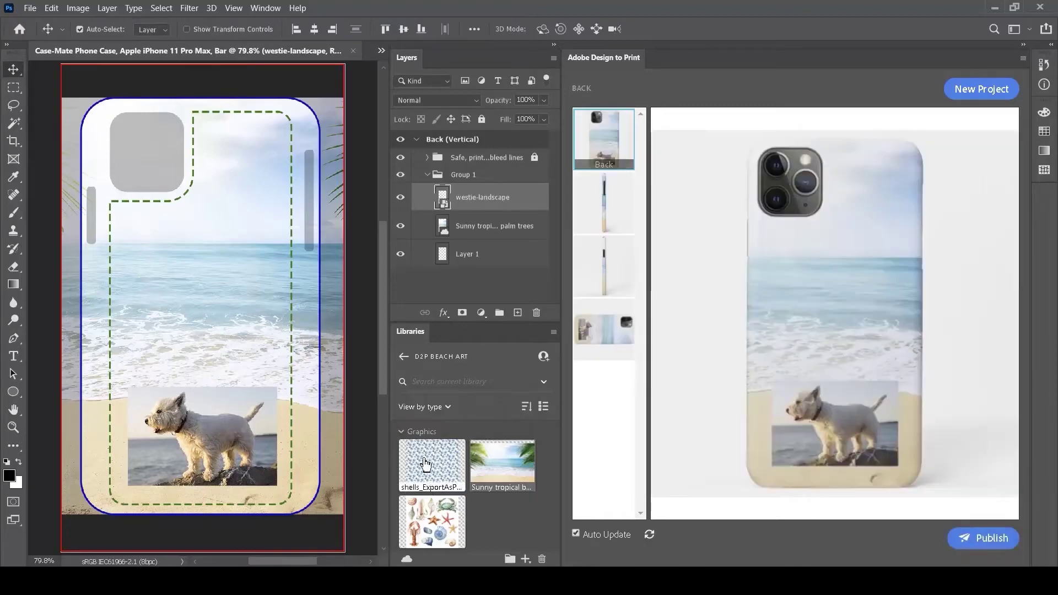
- Add the shells library pattern over the lower case, sized to fit, with its layer below westie-landscape
left_click_drag(425, 465, 263, 426)
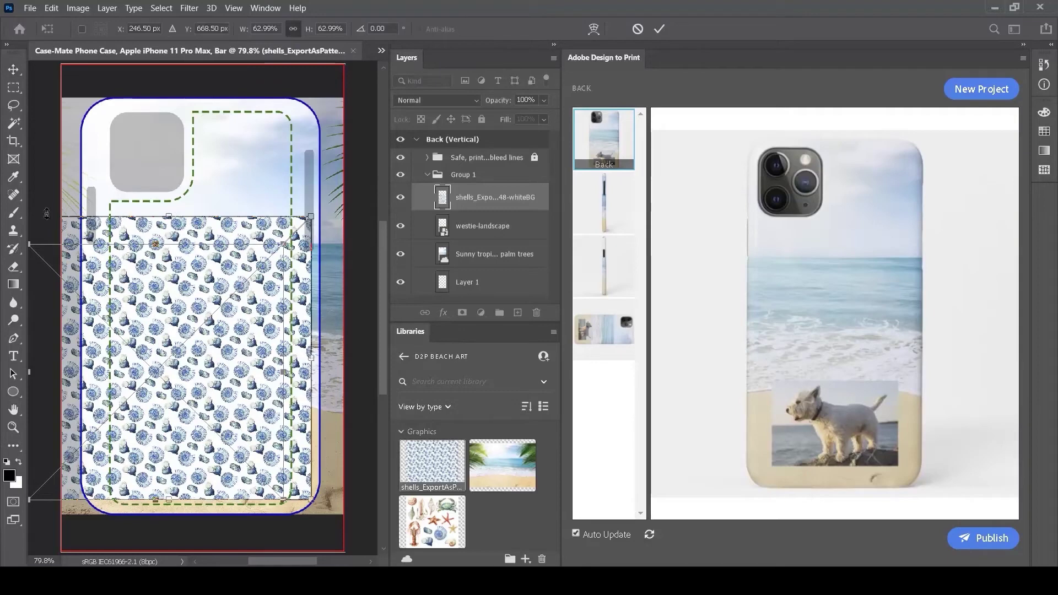
left_click_drag(312, 215, 230, 299)
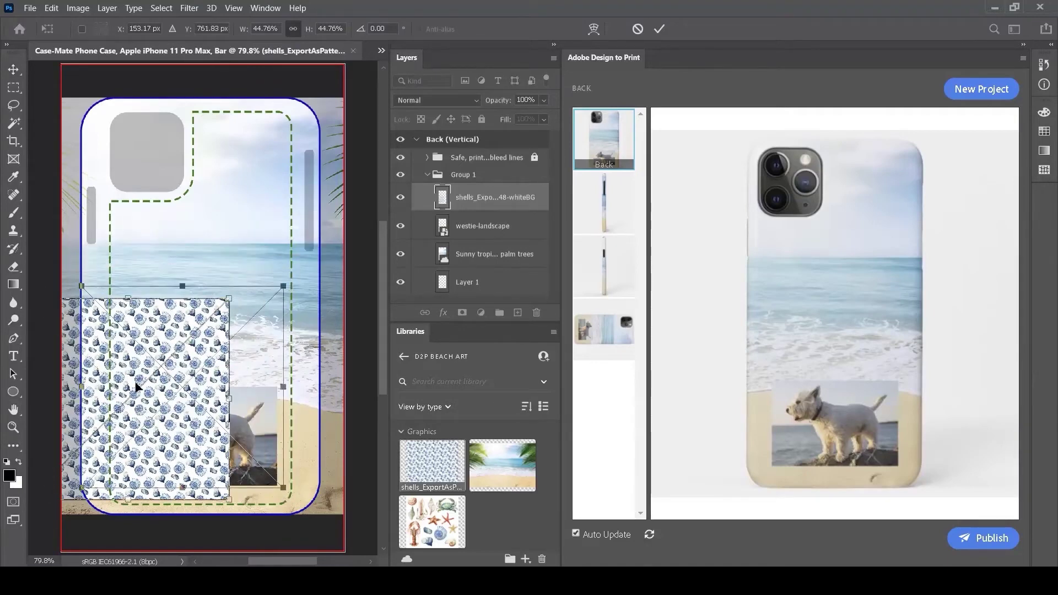
left_click_drag(136, 385, 197, 386)
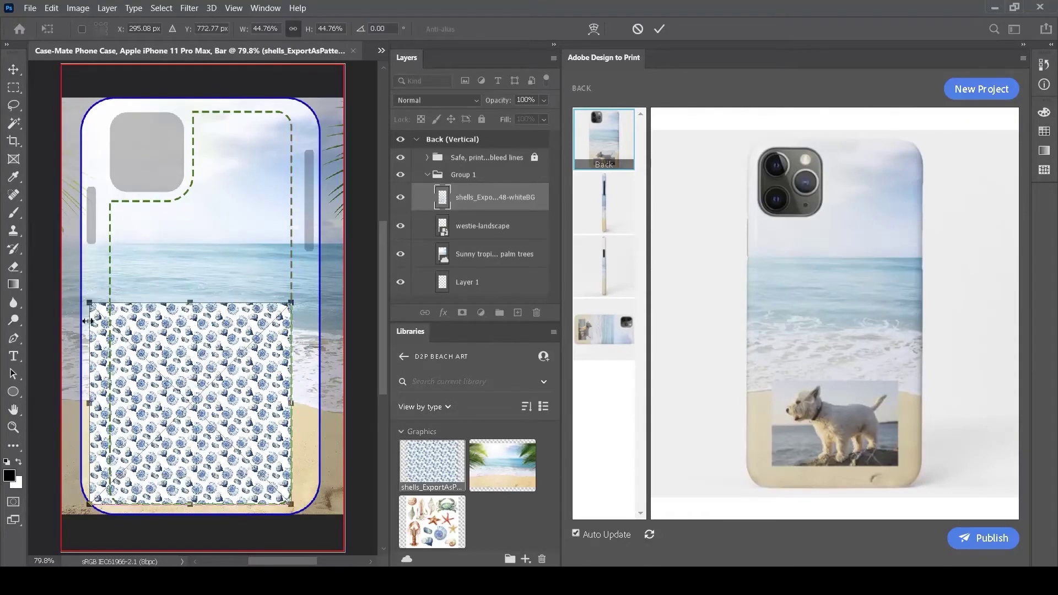
left_click_drag(90, 300, 112, 323)
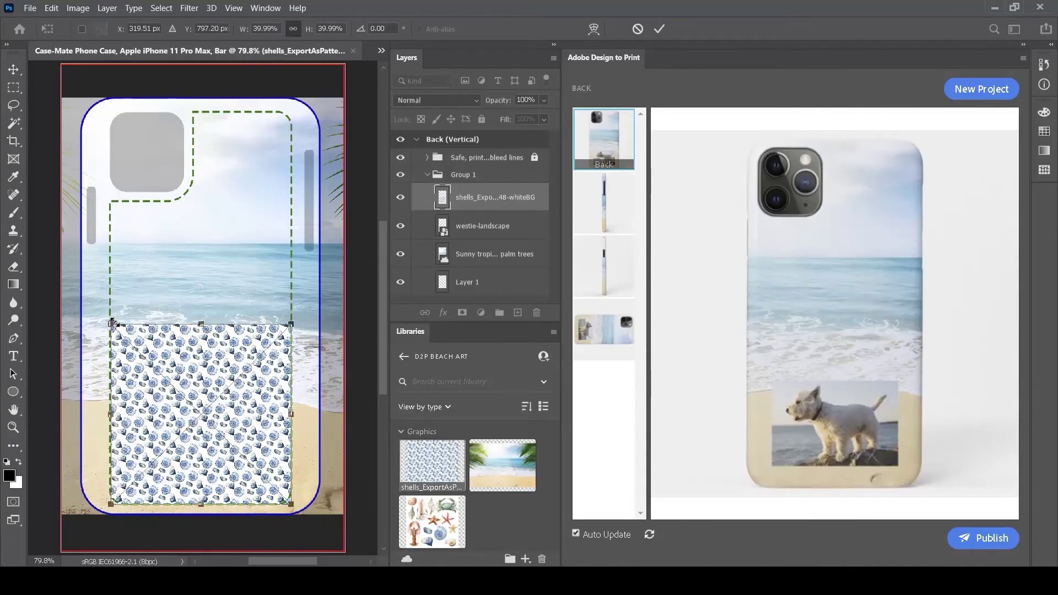
key("Return")
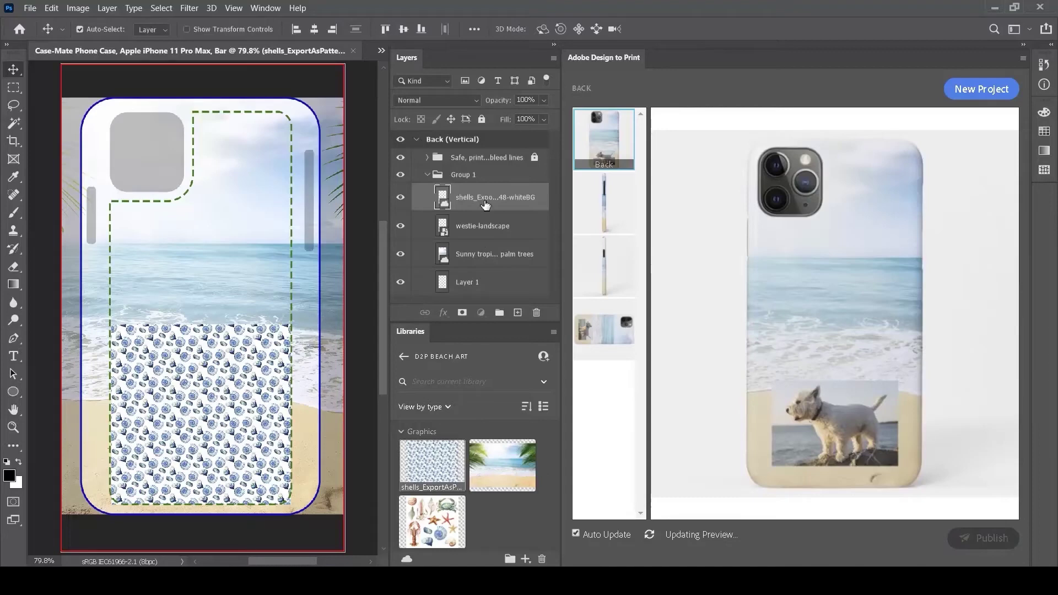
left_click_drag(486, 205, 484, 238)
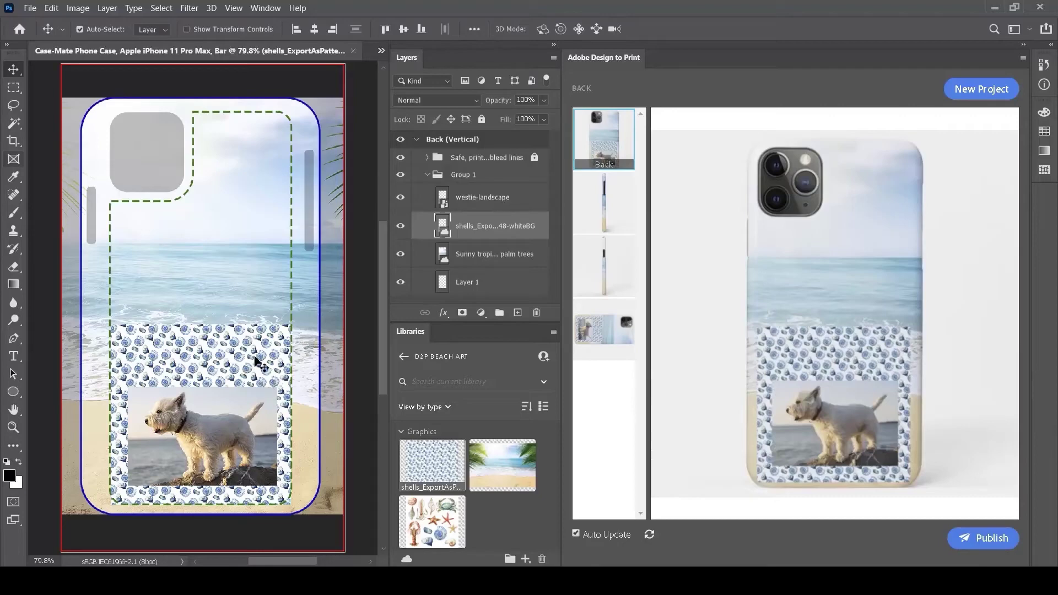
- Mask the shells layer to a rectangle around the dog photo expanded by 25 px
left_click(14, 89)
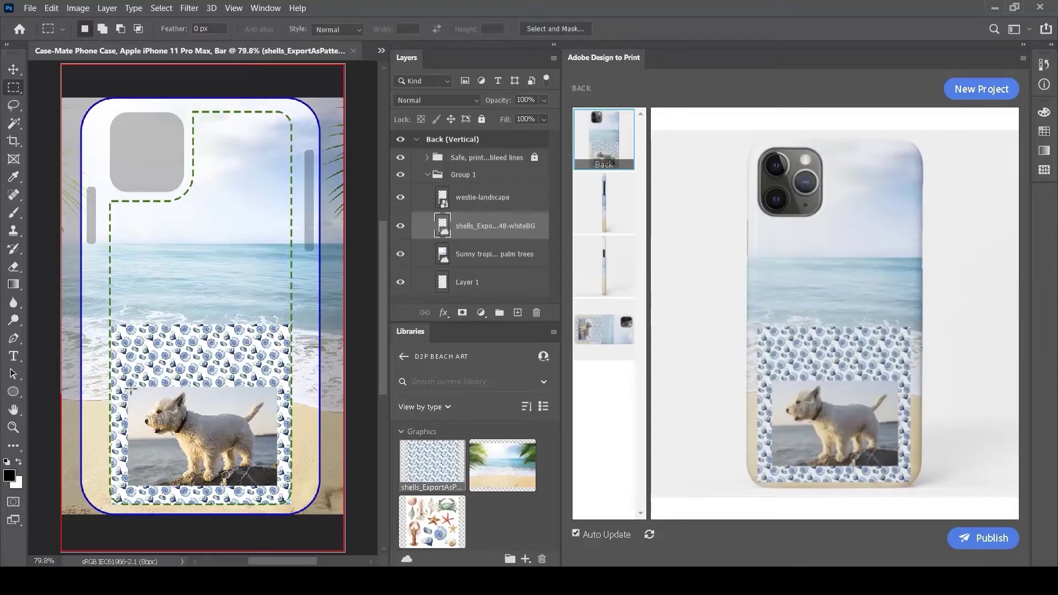
left_click_drag(130, 389, 278, 487)
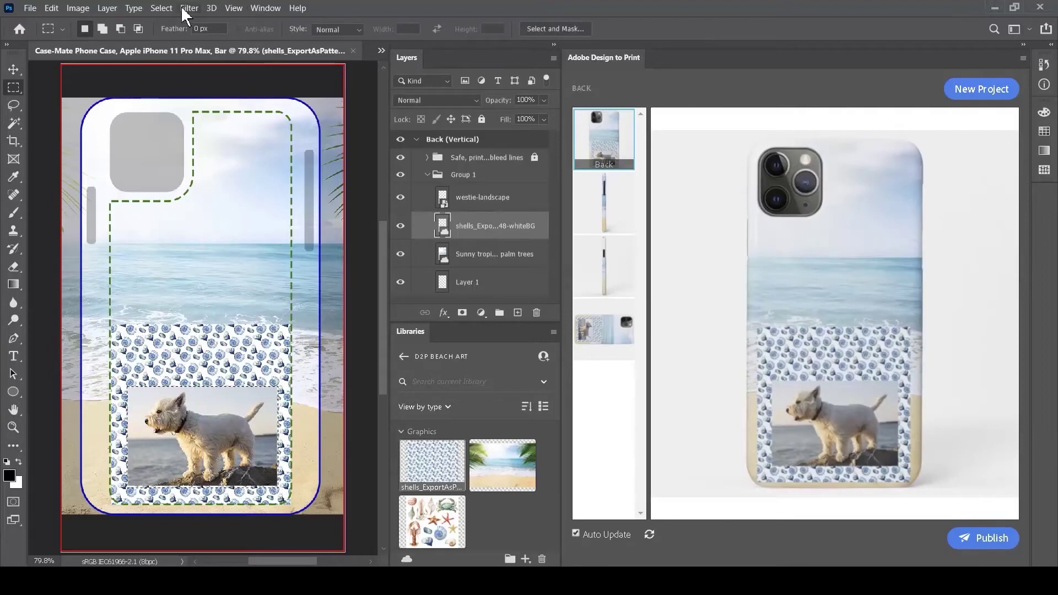
left_click(161, 7)
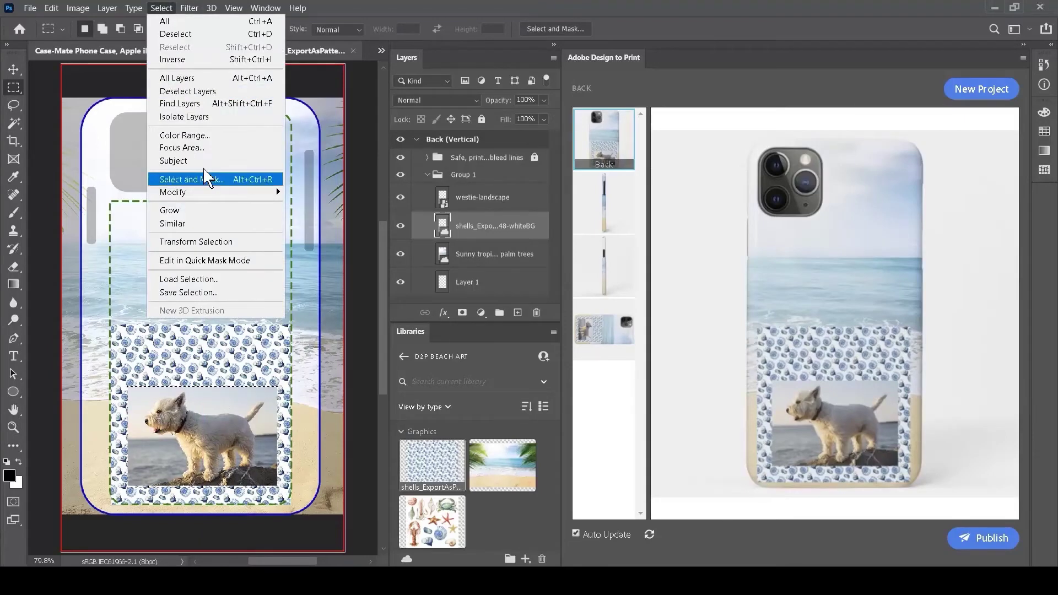
mouse_move(206, 193)
left_click(308, 217)
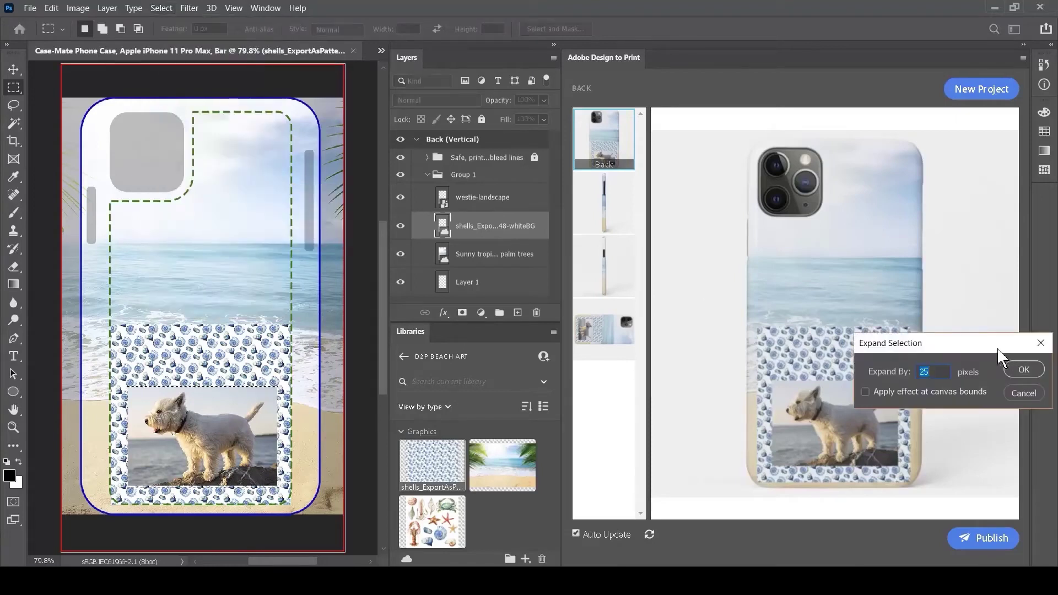
left_click_drag(996, 348, 571, 315)
left_click(598, 336)
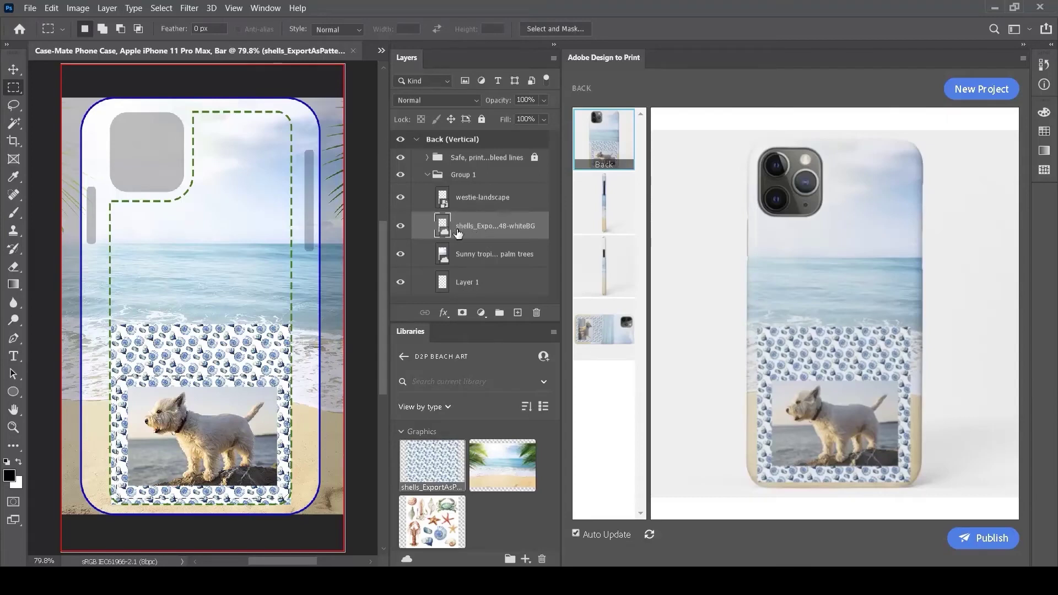
left_click(463, 313)
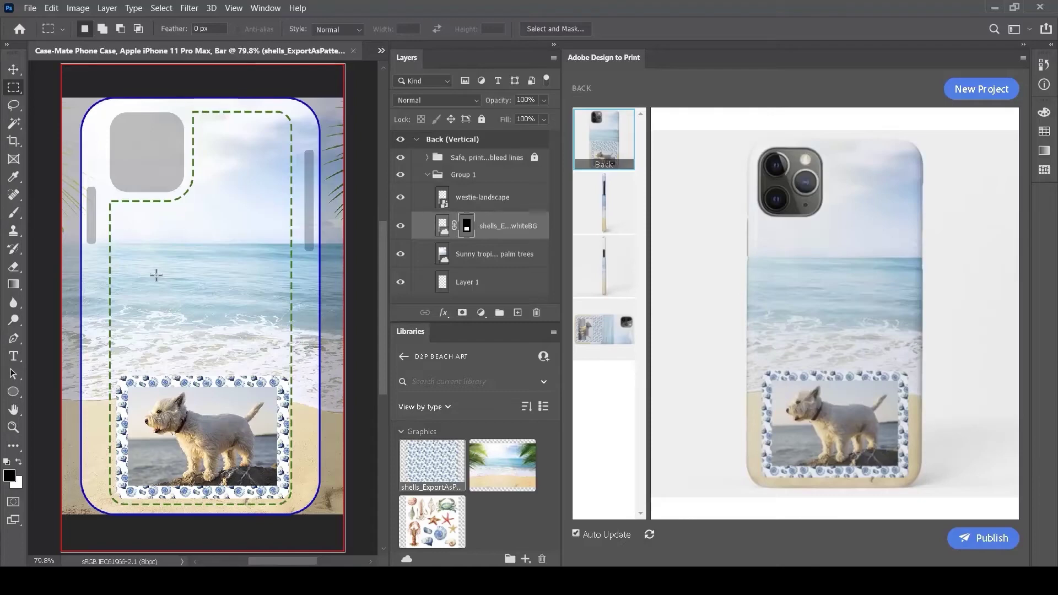
- Move westie-landscape into a new Group 2 above Group 1, then publish with object level upload
double_click(411, 331)
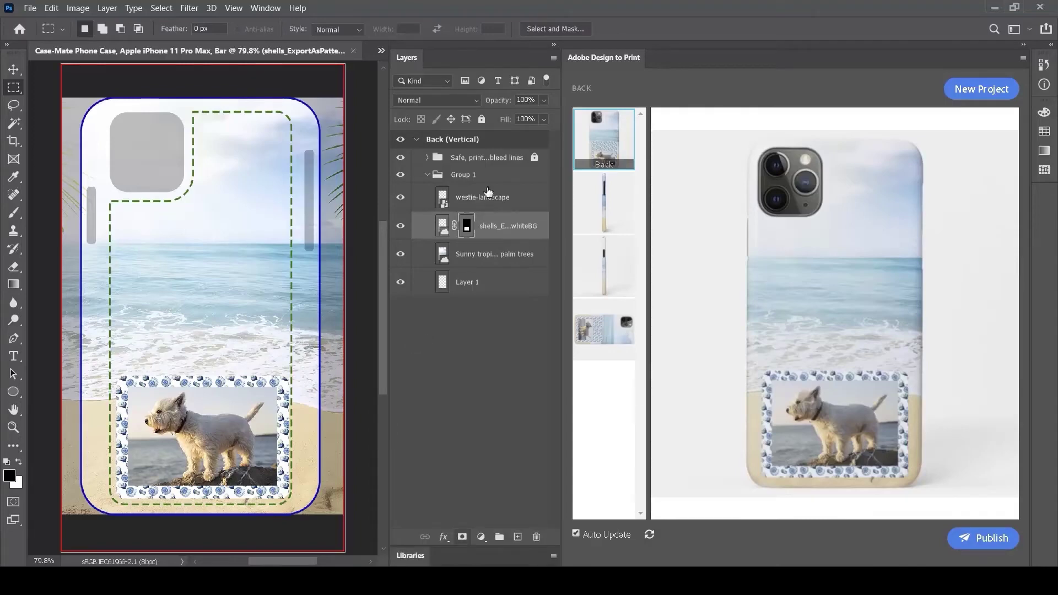
left_click(499, 538)
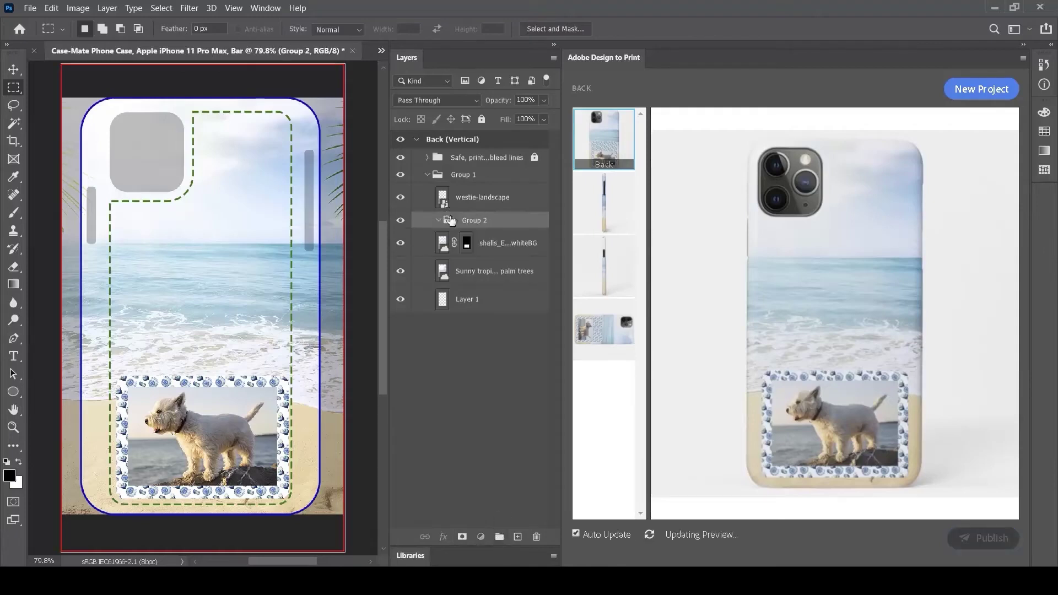
left_click_drag(464, 223, 462, 176)
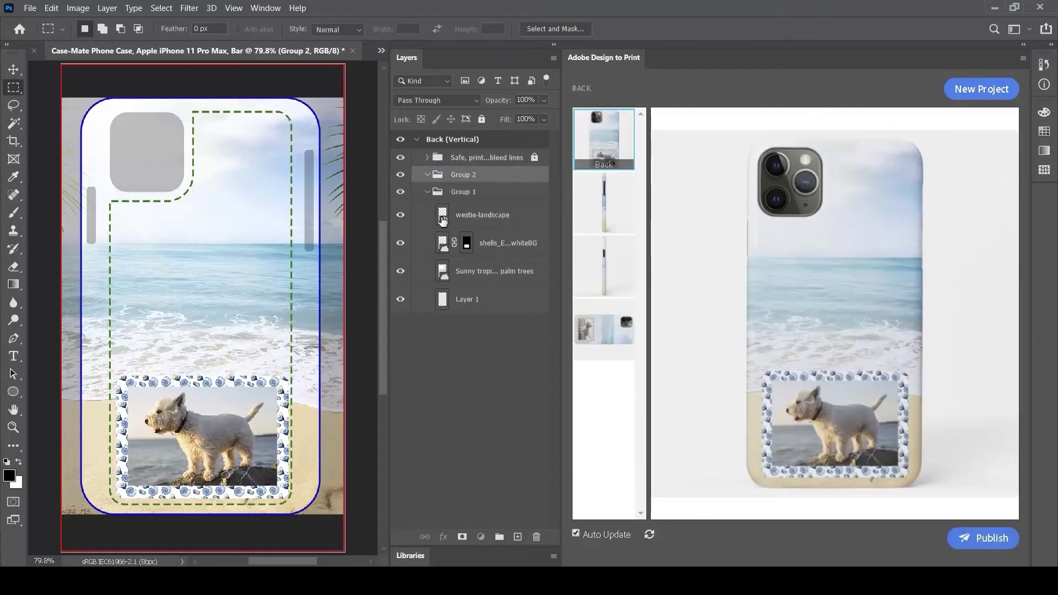
left_click_drag(442, 221, 466, 181)
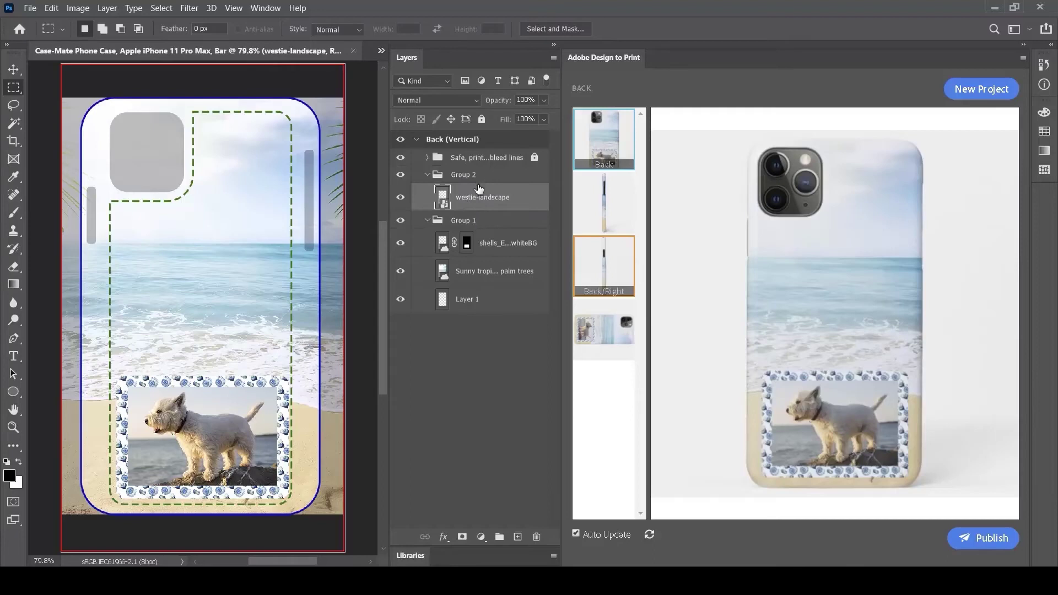
left_click(953, 537)
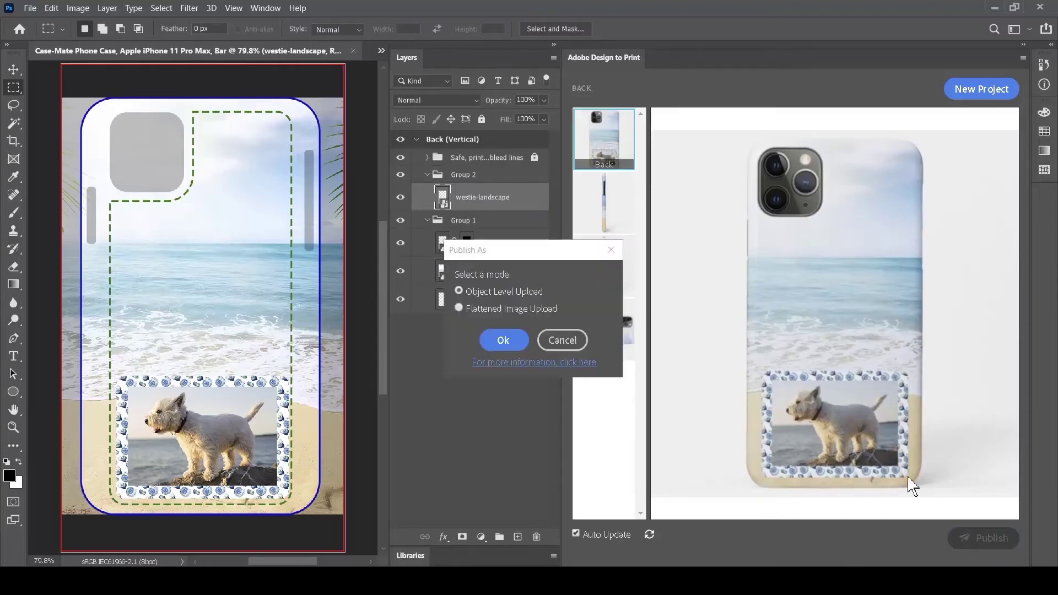
left_click(505, 342)
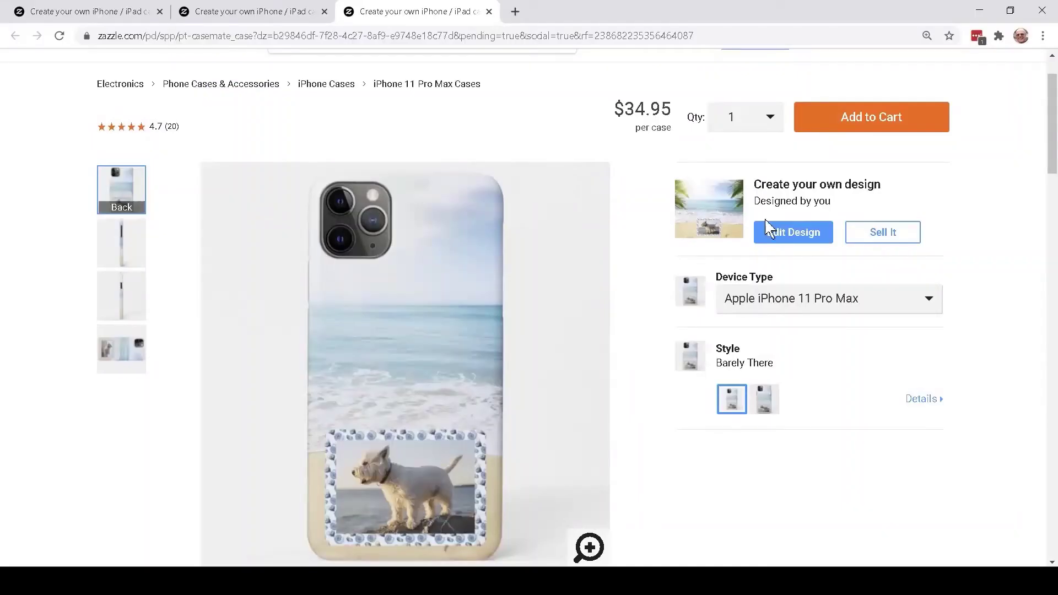
- Check that Zazzle's design editor lists separate Group 1.png and Group 2.png layers, then return to Photoshop
left_click(769, 229)
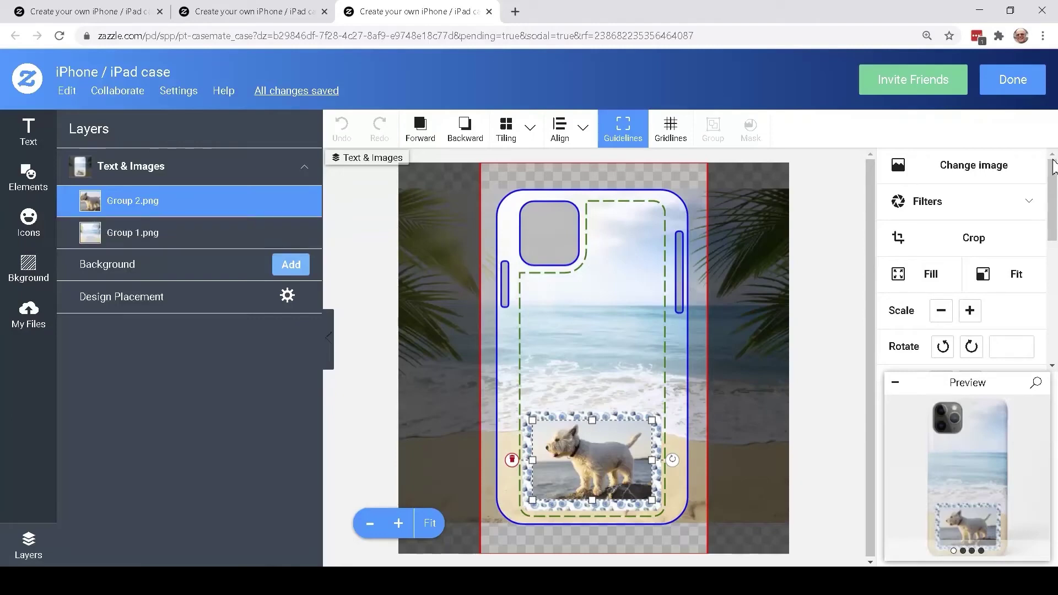
left_click(1018, 91)
scroll(716, 330, "down", 1)
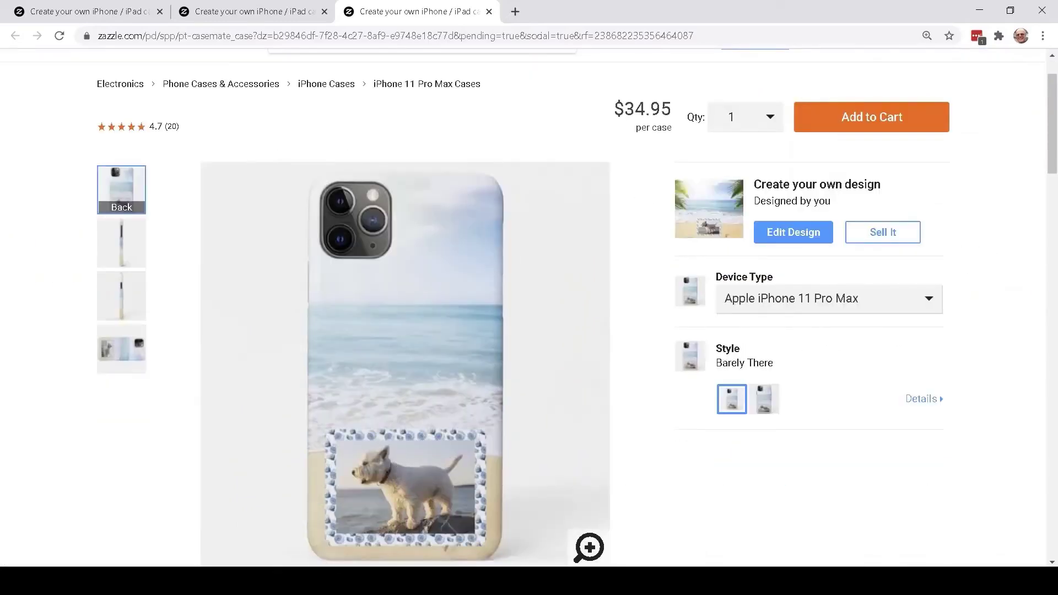
key("alt+Tab")
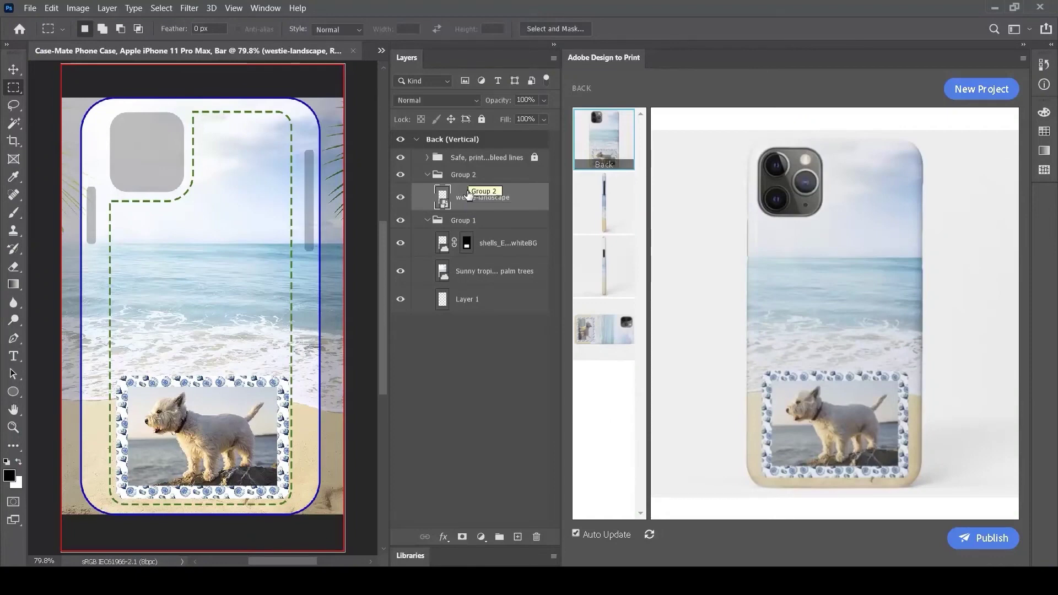
- Rename the Group 2 layer group to <Picture>
double_click(470, 174)
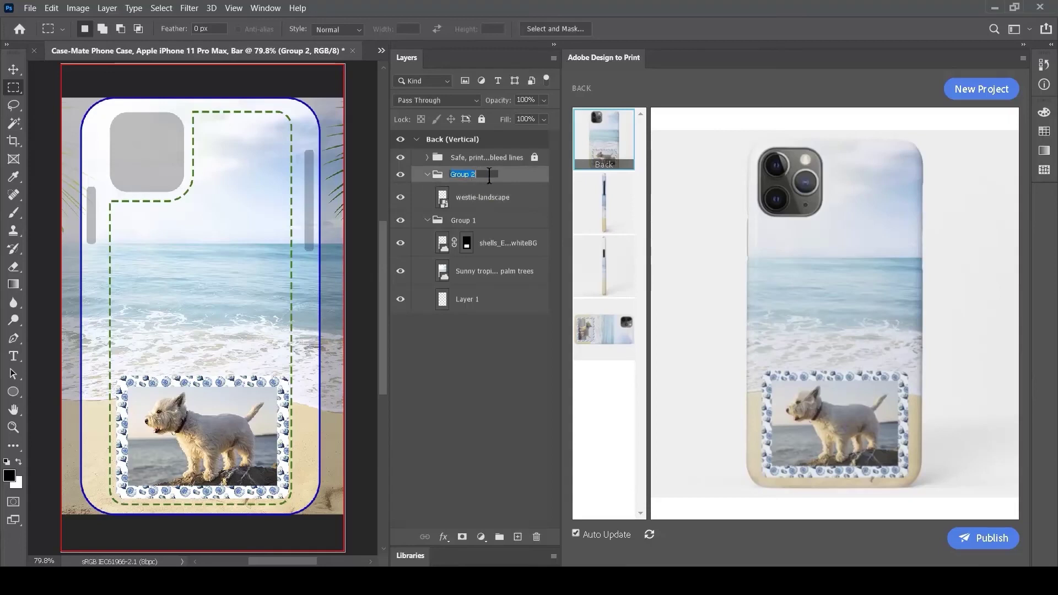
type("<Picture>")
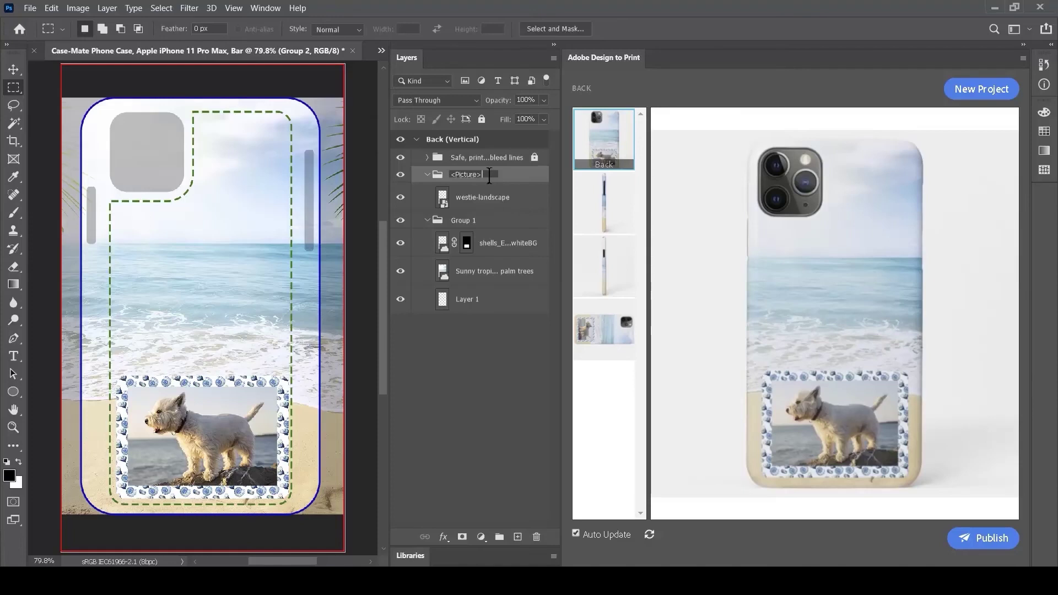
key("ctrl+a")
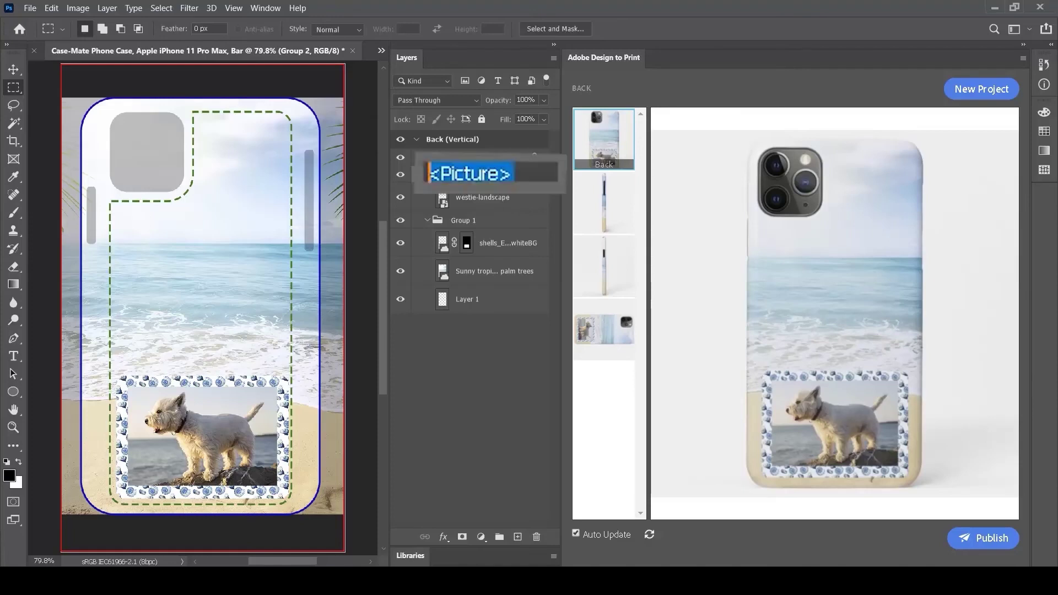
key("Return")
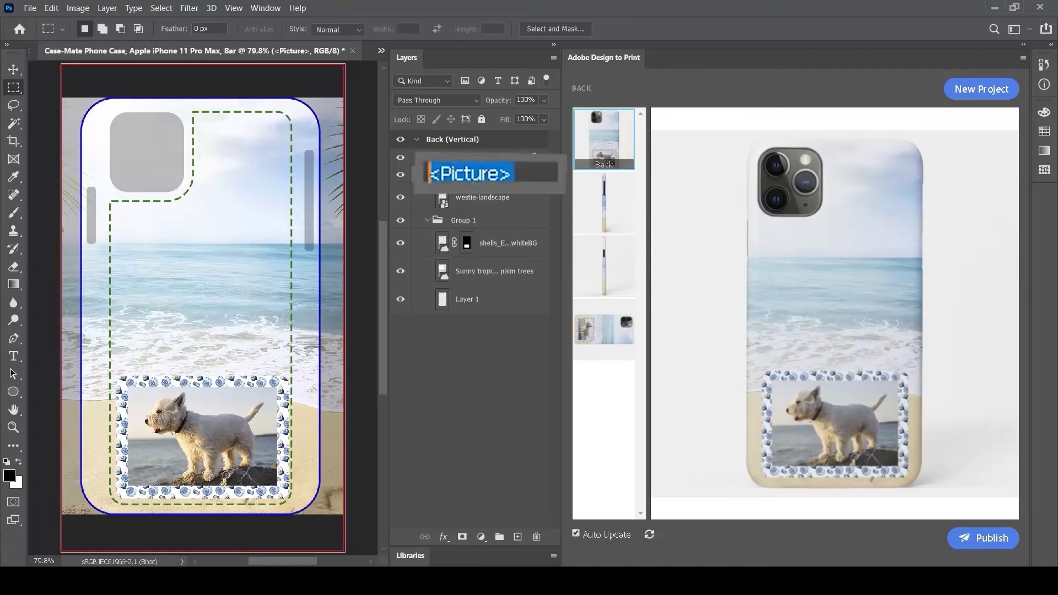
- Republish the design to Zazzle with object level upload
left_click(953, 544)
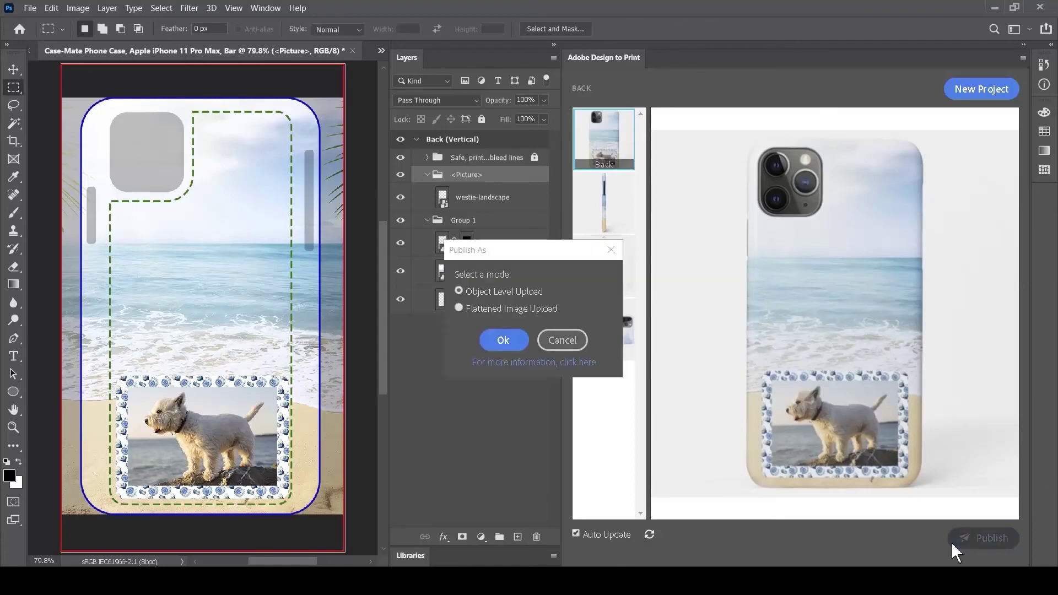
left_click(522, 342)
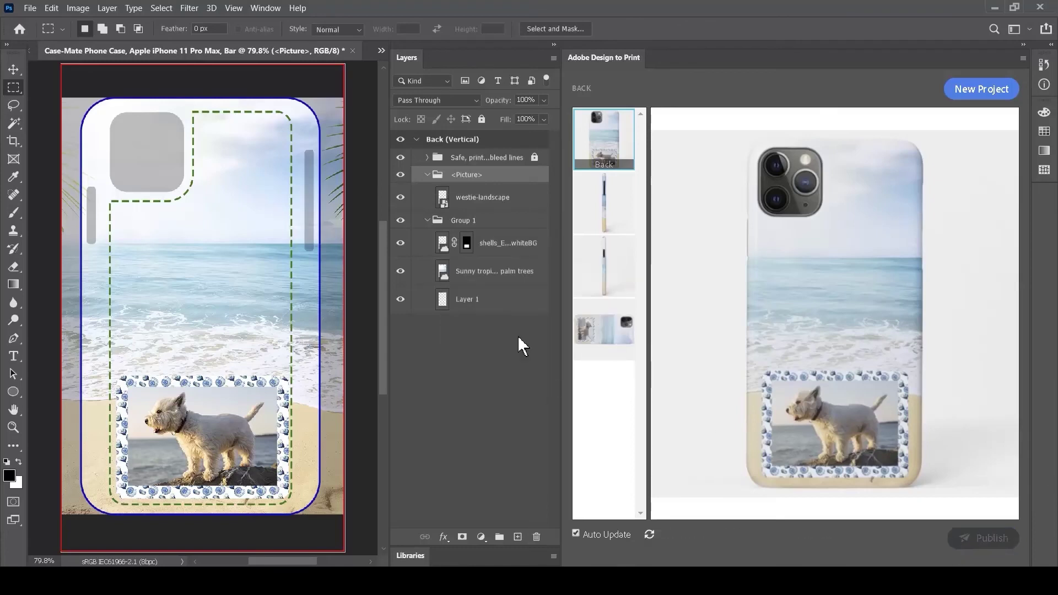
scroll(521, 346, "down", 1)
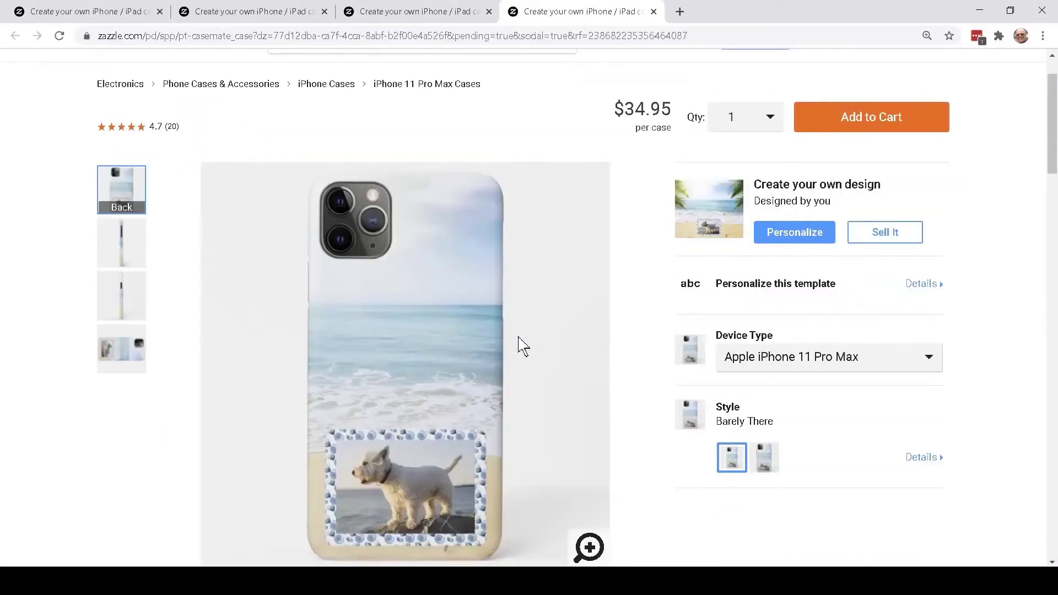
- Set the case's Picture template field to ToddlerOnBeach-landscape.jpg from My Images
left_click(770, 244)
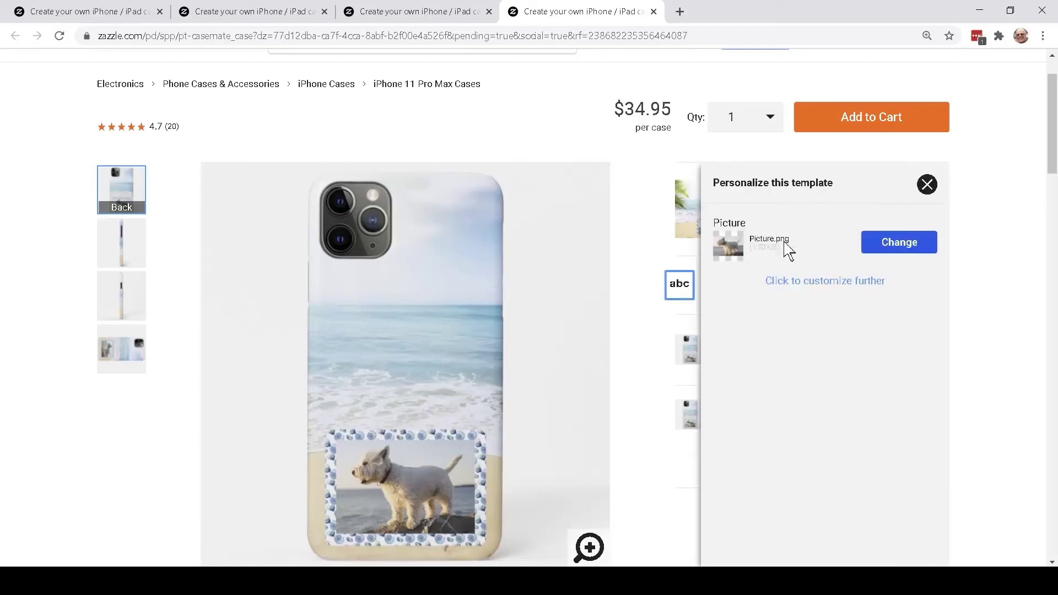
left_click(885, 249)
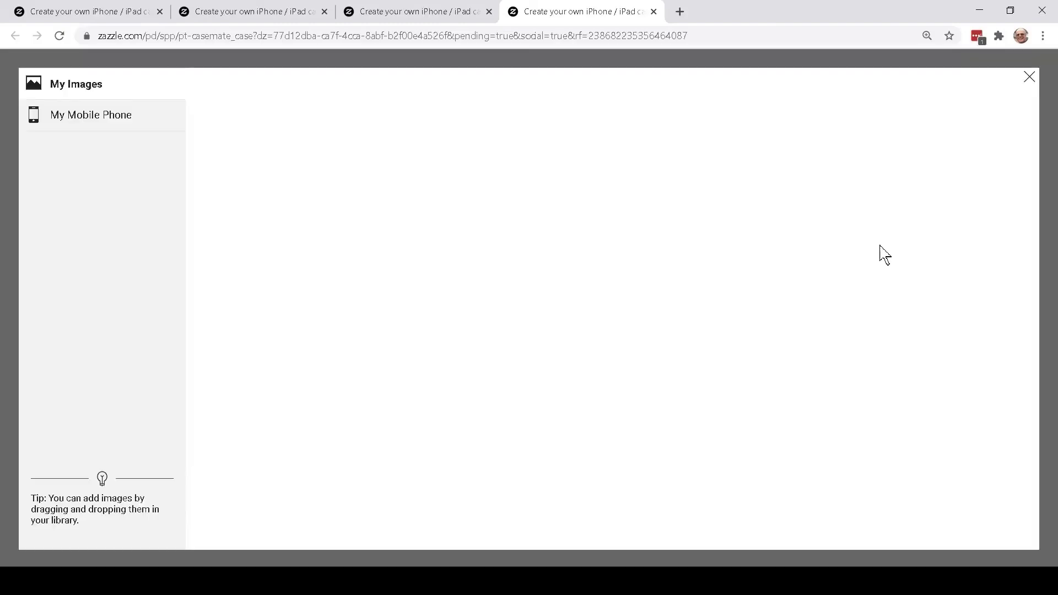
left_click(786, 244)
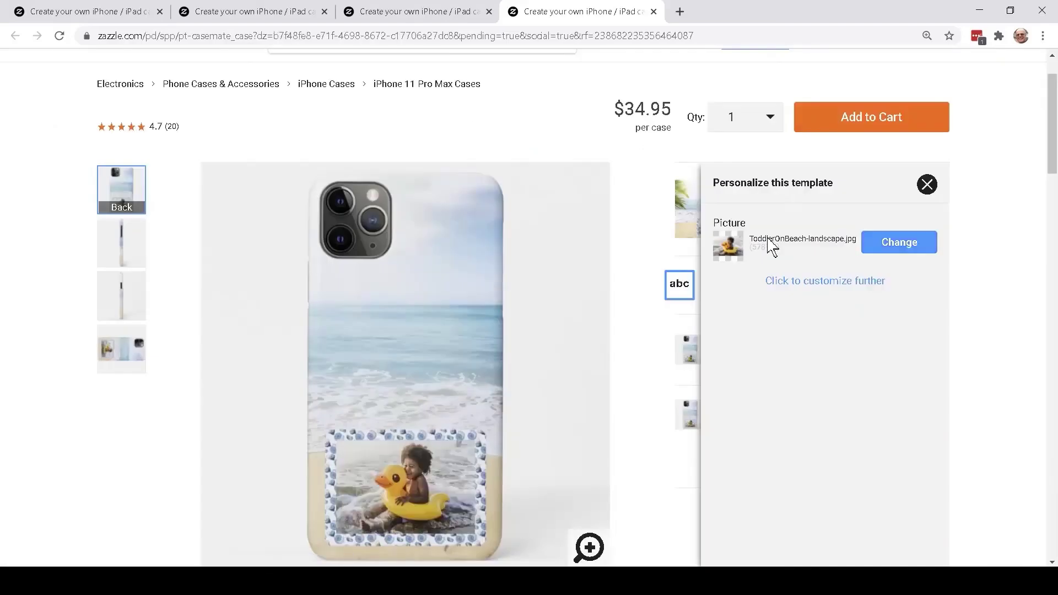
left_click(929, 186)
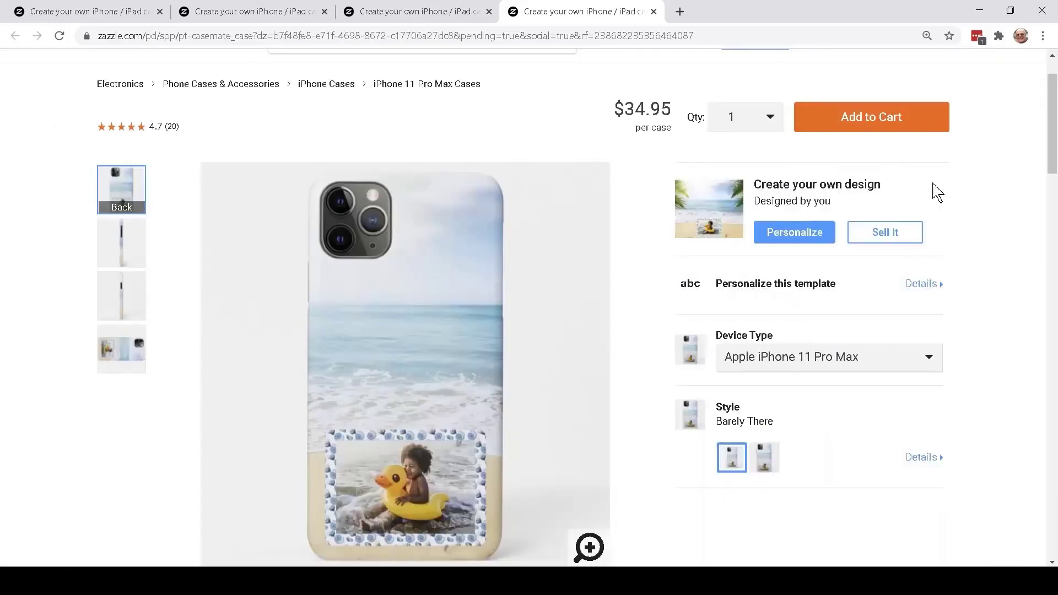